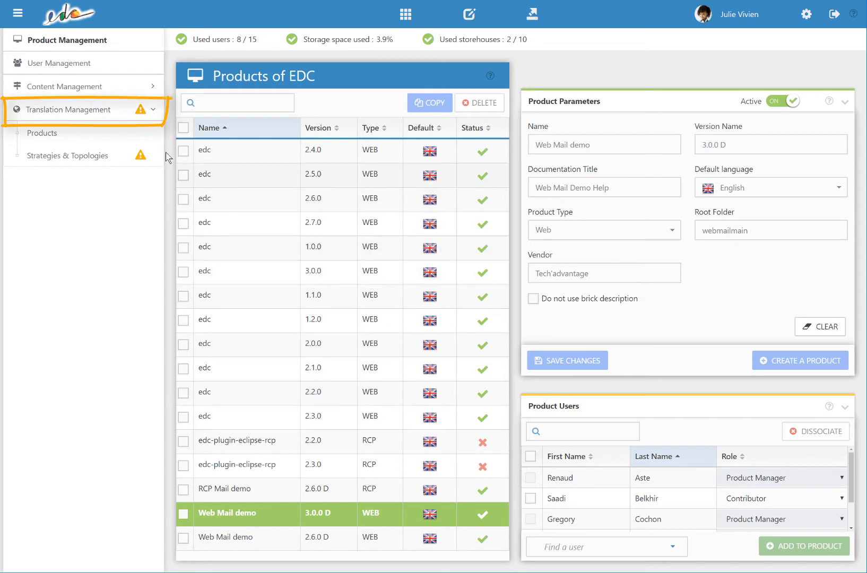
Open the translation management of strategies and topologies and select Français (French) as the language in use.
{"action": "left_click", "coordinate": [53, 134]}
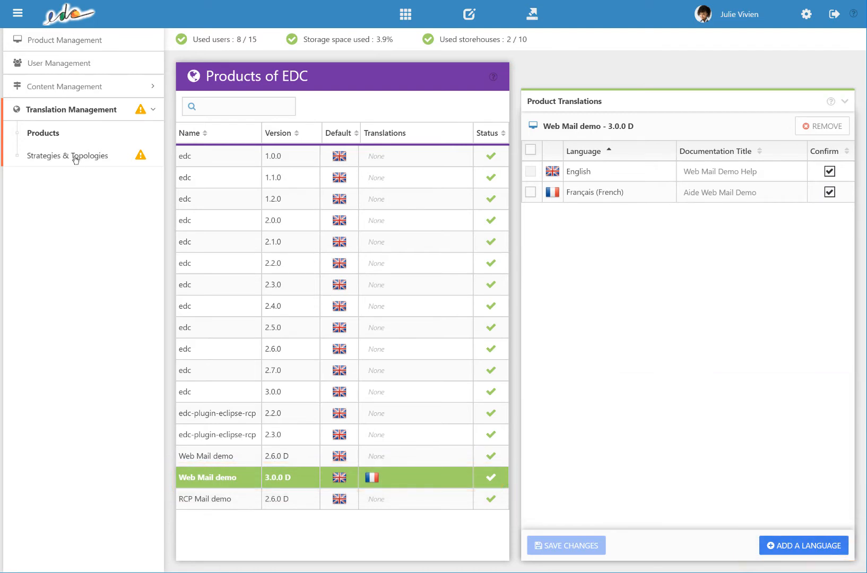
{"action": "left_click", "coordinate": [74, 156]}
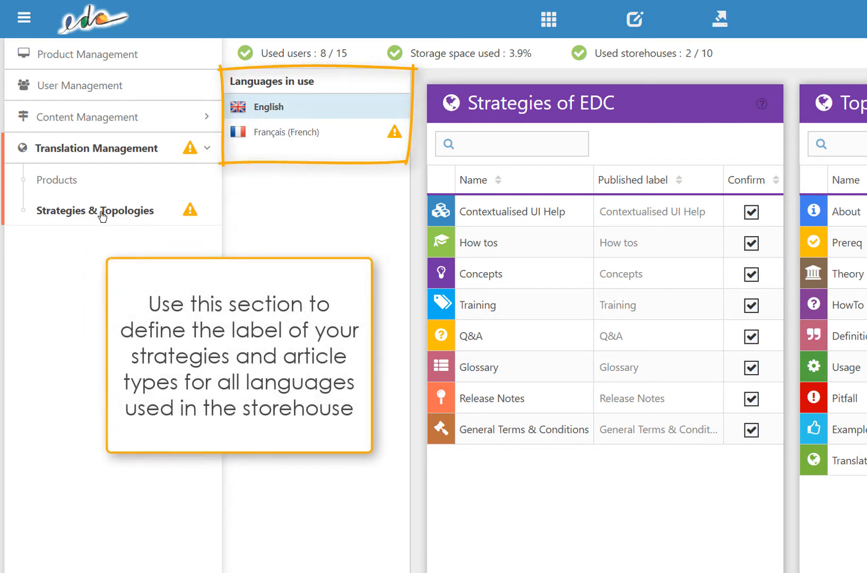
{"action": "left_click", "coordinate": [304, 139]}
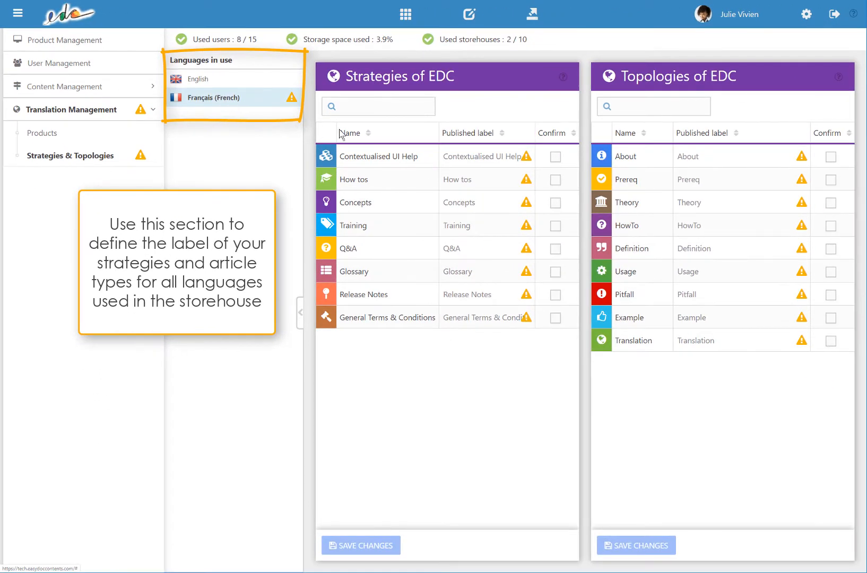
Set the French published label of the Contextualised UI Help strategy to "Aide Contextuelle".
{"action": "left_click", "coordinate": [453, 155]}
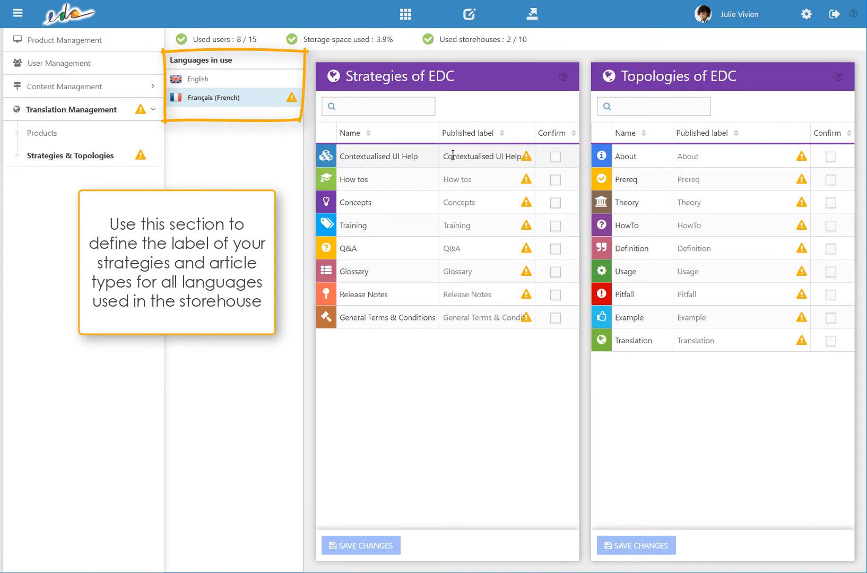
{"action": "key", "text": "Delete"}
{"action": "key", "text": "Delete"}
{"action": "key", "text": "Delete"}
{"action": "key", "text": "Delete"}
{"action": "key", "text": "Delete"}
{"action": "key", "text": "Delete"}
{"action": "key", "text": "Delete"}
{"action": "key", "text": "Delete"}
{"action": "key", "text": "Delete"}
{"action": "key", "text": "Delete"}
{"action": "key", "text": "Delete"}
{"action": "key", "text": "Delete"}
{"action": "key", "text": "Delete"}
{"action": "key", "text": "Delete"}
{"action": "key", "text": "Delete"}
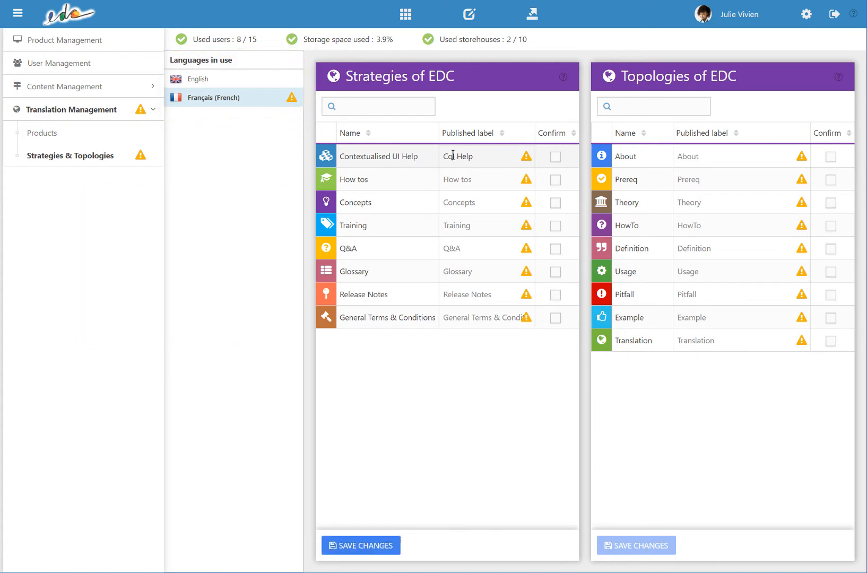
{"action": "key", "text": "BackSpace"}
{"action": "type", "text": "Aide Contextuelle"}
Set the French published labels of the How tos and Training strategies to "Comment faire ?" and "Formation".
{"action": "left_click_drag", "start_coordinate": [446, 179], "coordinate": [476, 178]}
{"action": "type", "text": "Comment faire ?"}
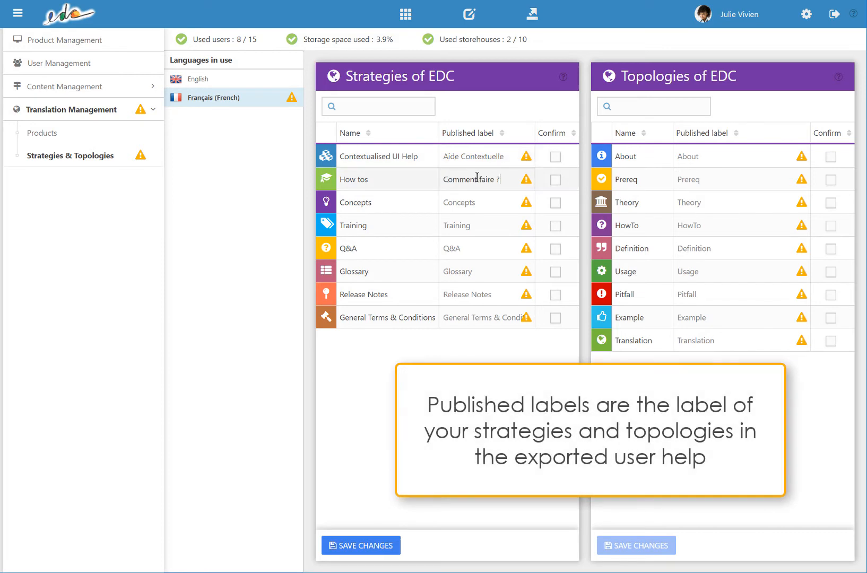
{"action": "left_click_drag", "start_coordinate": [485, 230], "coordinate": [435, 236]}
{"action": "type", "text": "Formation"}
Set the French published labels of the Q&A and Glossary strategies to "Q&R" and "Glossaire".
{"action": "left_click", "coordinate": [507, 246]}
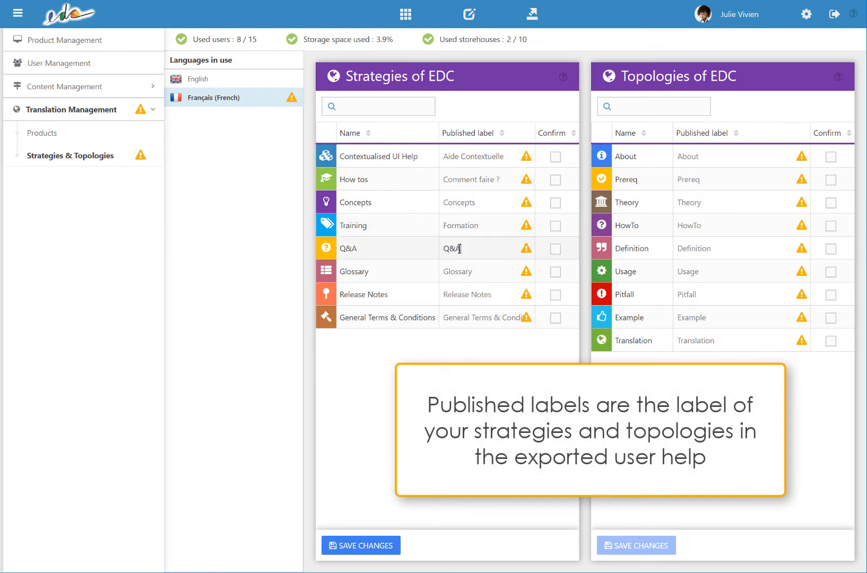
{"action": "key", "text": "BackSpace"}
{"action": "type", "text": "R"}
{"action": "left_click", "coordinate": [485, 271]}
{"action": "key", "text": "BackSpace"}
{"action": "key", "text": "BackSpace"}
{"action": "type", "text": "ire"}
Set the published labels of Release Notes and General Terms & Conditions to "Notes de version" and "Conditions Générales d'Utilisation".
{"action": "type", "text": "Notes"}
{"action": "left_click_drag", "start_coordinate": [493, 295], "coordinate": [542, 321]}
{"action": "type", "text": "Conditions Général"}
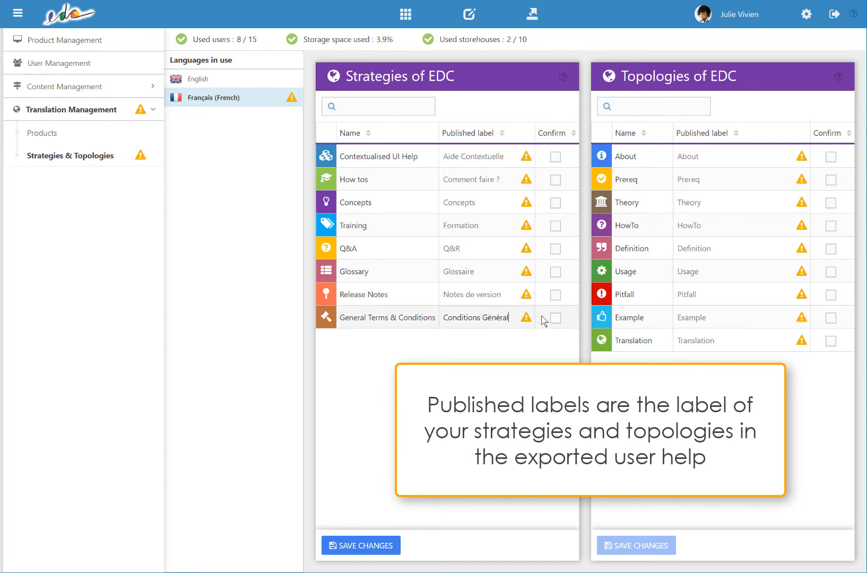
{"action": "type", "text": "es d'Utilisation"}
Set the published labels of the About, Prereq, Theory and HowTo topologies to "En bref...", "Prérequis", "Un peu de théorie" and "Comment faire ?".
{"action": "type", "text": "En "}
{"action": "mouse_move", "coordinate": [717, 156]}
{"action": "left_mouse_down"}
{"action": "mouse_move", "coordinate": [669, 164]}
{"action": "mouse_move", "coordinate": [685, 180]}
{"action": "mouse_move", "coordinate": [672, 205]}
{"action": "mouse_move", "coordinate": [683, 248]}
{"action": "mouse_move", "coordinate": [662, 300]}
{"action": "mouse_move", "coordinate": [685, 318]}
{"action": "mouse_move", "coordinate": [655, 352]}
{"action": "left_mouse_up"}
{"action": "type", "text": "bref...érequis"}
{"action": "type", "text": "Un peu de théorie"}
{"action": "type", "text": "Comment fai"}
Set the published labels of the Definition, Usage, Pitfall, Example and Translation topologies to "Définition", "Utilisation", "Pièges", "Exemple" and "Mode Traduction".
{"action": "type", "text": "é"}
{"action": "type", "text": "Utilisation"}
{"action": "type", "text": "Piègese"}
{"action": "type", "text": "Mode Traduction"}
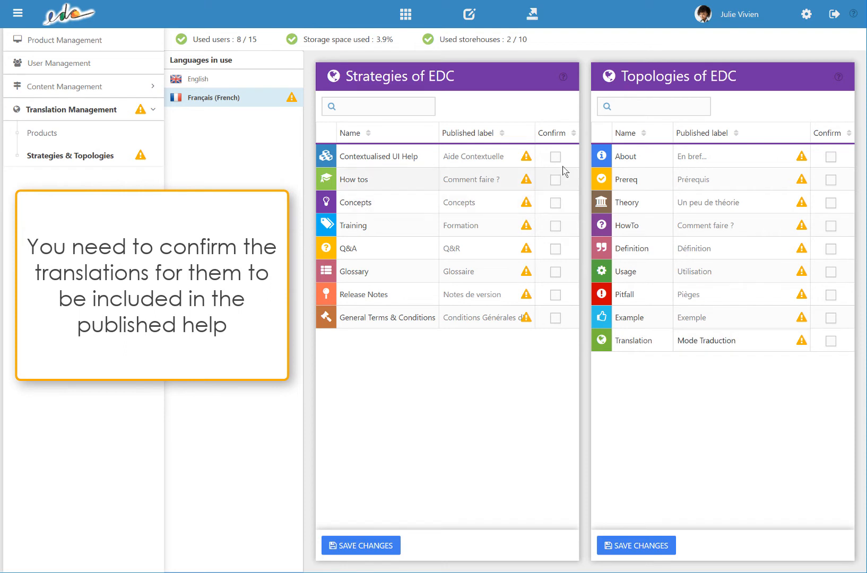
Confirm the French translations of all strategies, from Contextualised UI Help to General Terms & Conditions.
{"action": "mouse_move", "coordinate": [528, 161]}
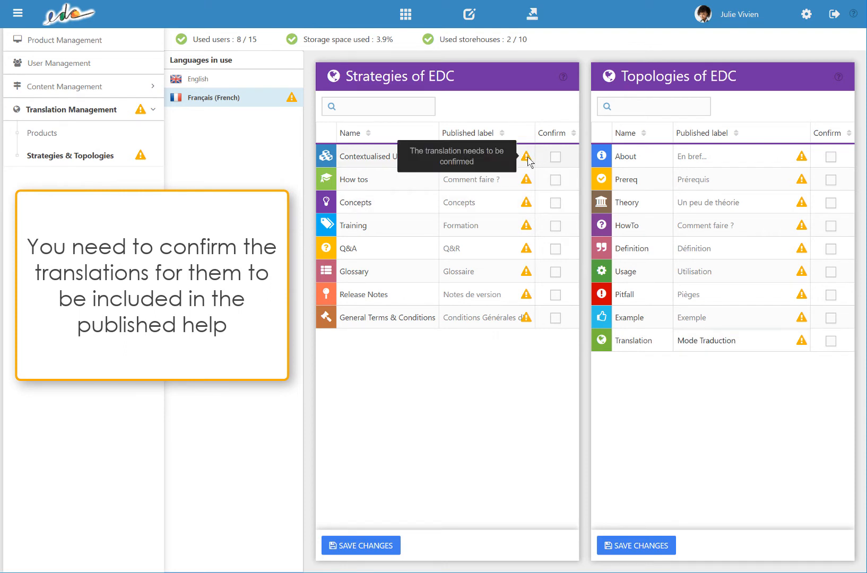
{"action": "left_click", "coordinate": [555, 156]}
{"action": "left_click", "coordinate": [555, 179]}
{"action": "left_click", "coordinate": [555, 202]}
{"action": "left_click", "coordinate": [555, 225]}
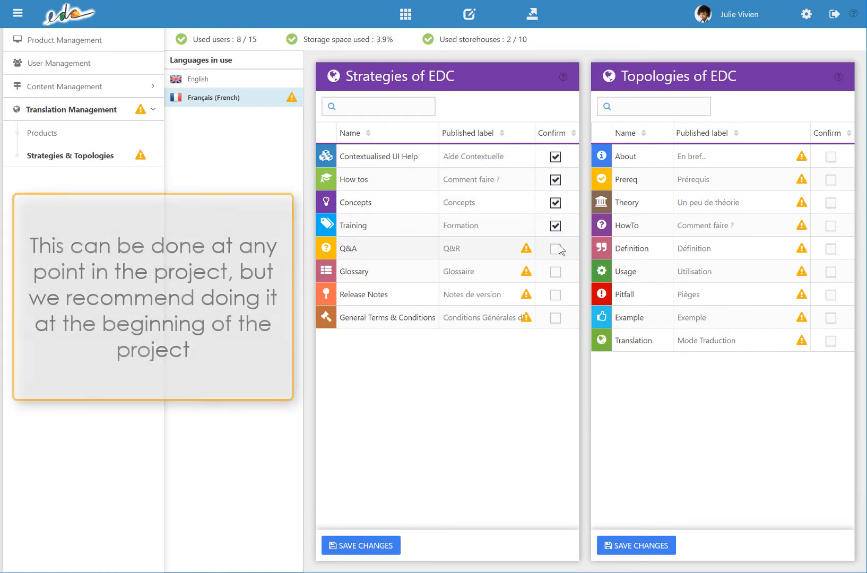
{"action": "left_click", "coordinate": [555, 248]}
{"action": "left_click", "coordinate": [556, 272]}
{"action": "left_click", "coordinate": [555, 295]}
{"action": "left_click", "coordinate": [556, 318]}
Confirm the French translations of all topologies and save both the topology and the strategy changes.
{"action": "left_click", "coordinate": [831, 156]}
{"action": "left_click", "coordinate": [831, 180]}
{"action": "left_click", "coordinate": [831, 203]}
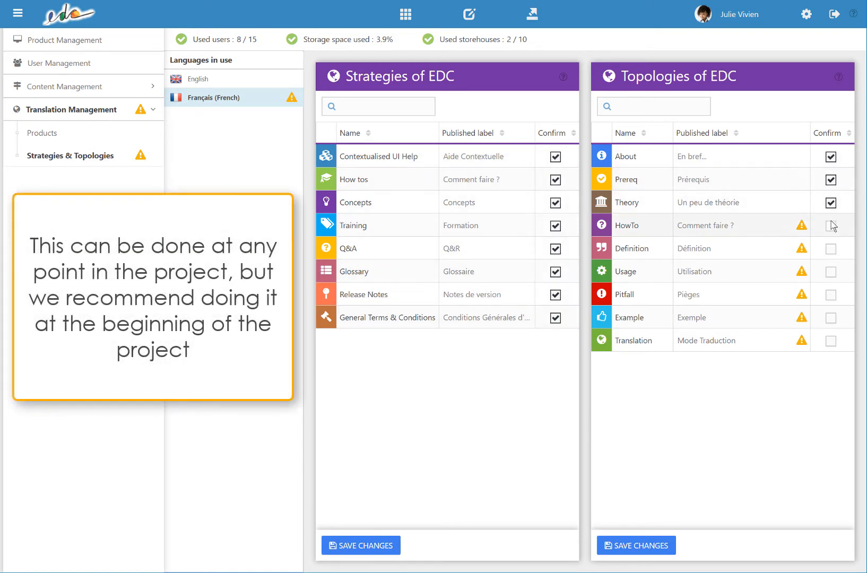
{"action": "left_click", "coordinate": [831, 226]}
{"action": "left_click", "coordinate": [831, 249]}
{"action": "left_click", "coordinate": [832, 271]}
{"action": "left_click", "coordinate": [831, 295]}
{"action": "left_click", "coordinate": [831, 318]}
{"action": "left_click", "coordinate": [831, 340]}
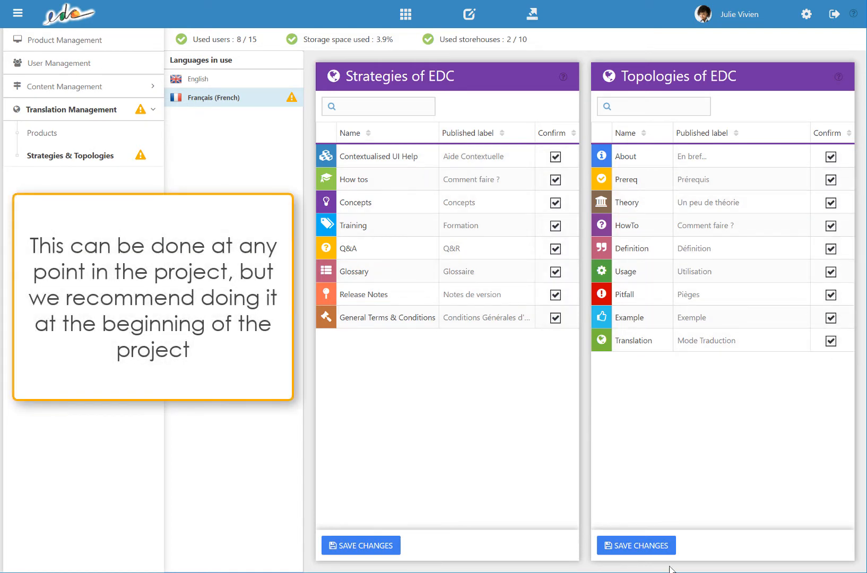
{"action": "left_click", "coordinate": [637, 545]}
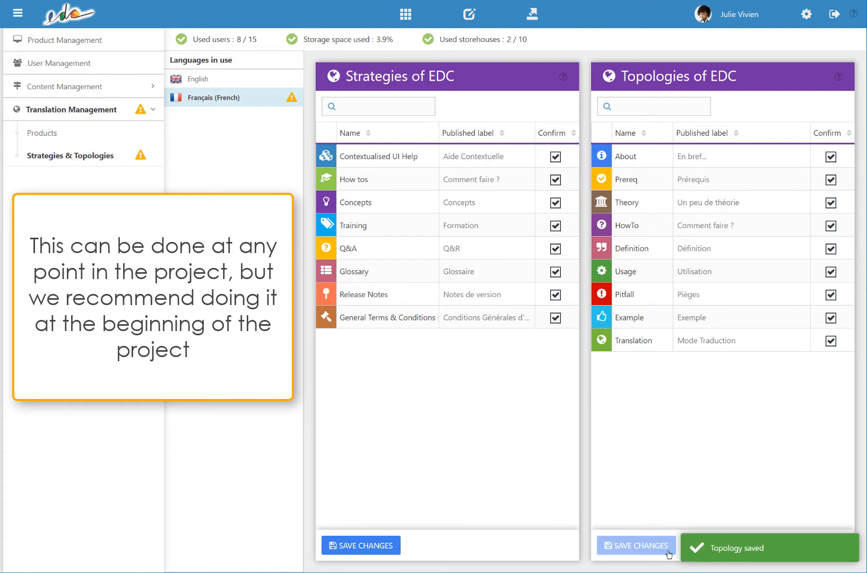
{"action": "left_click", "coordinate": [376, 547]}
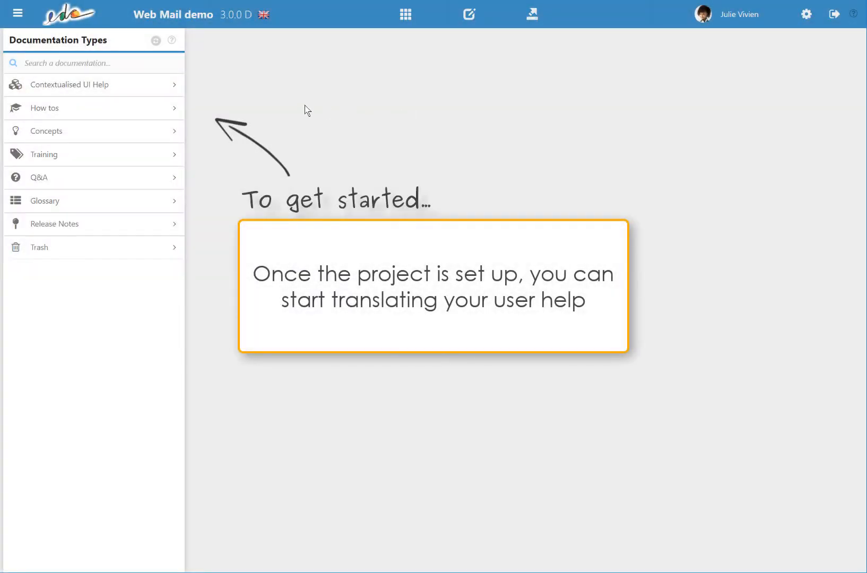
Open the Webmail showcase entry of the Contextualised UI Help documentation and display its English images.
{"action": "left_click", "coordinate": [175, 89]}
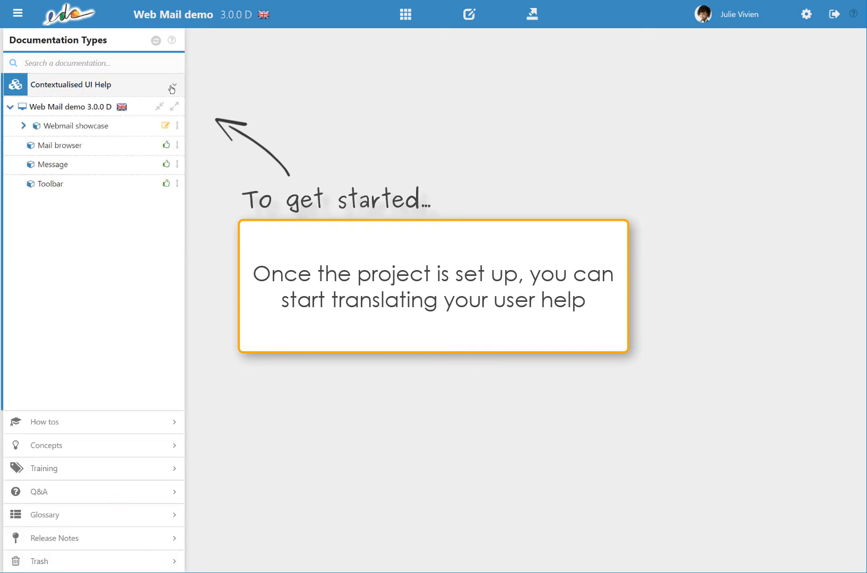
{"action": "left_click", "coordinate": [67, 132]}
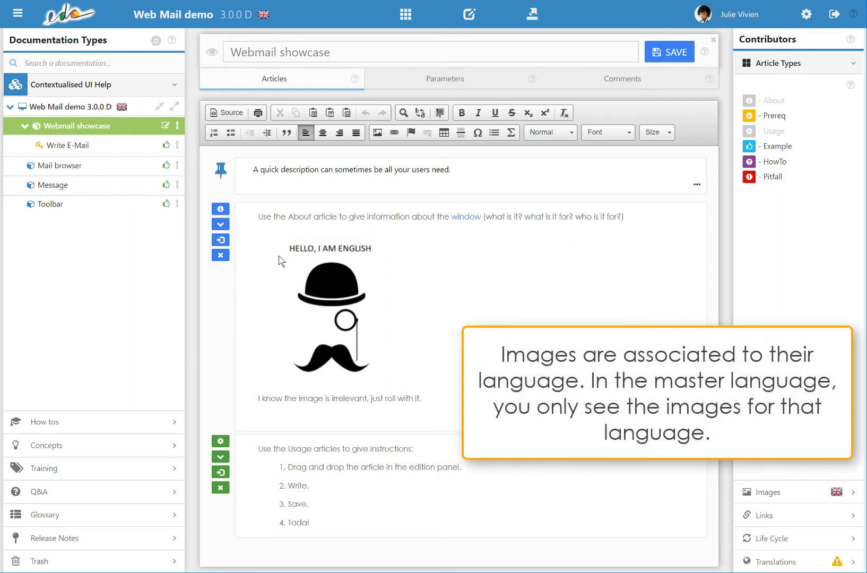
{"action": "left_click", "coordinate": [799, 492]}
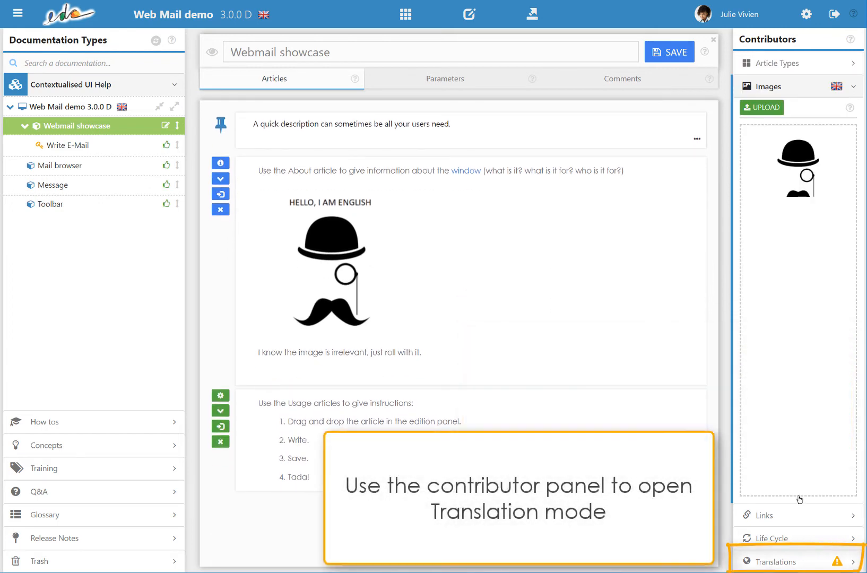
Open Webmail showcase in French translation mode and enter "Démonstrateur Webmail" as the translated title.
{"action": "left_click", "coordinate": [806, 564]}
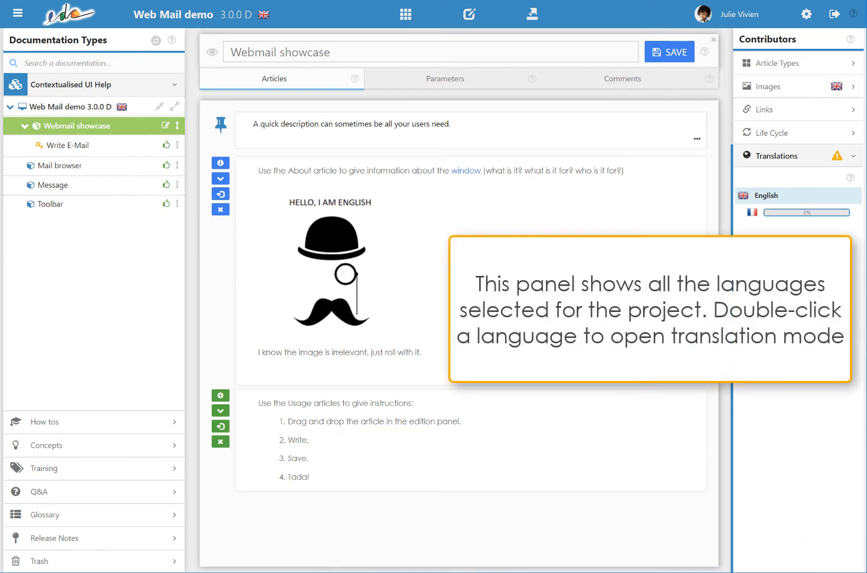
{"action": "double_click", "coordinate": [783, 215]}
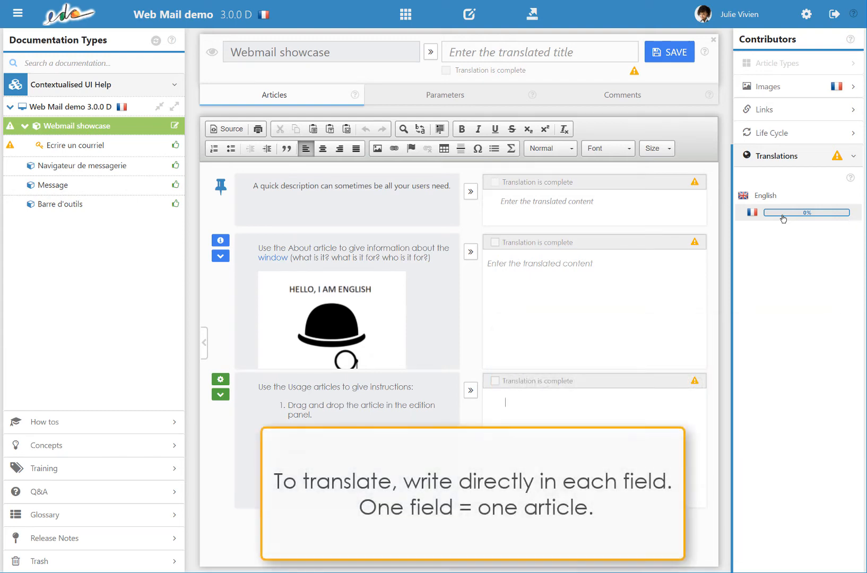
{"action": "left_click", "coordinate": [604, 53]}
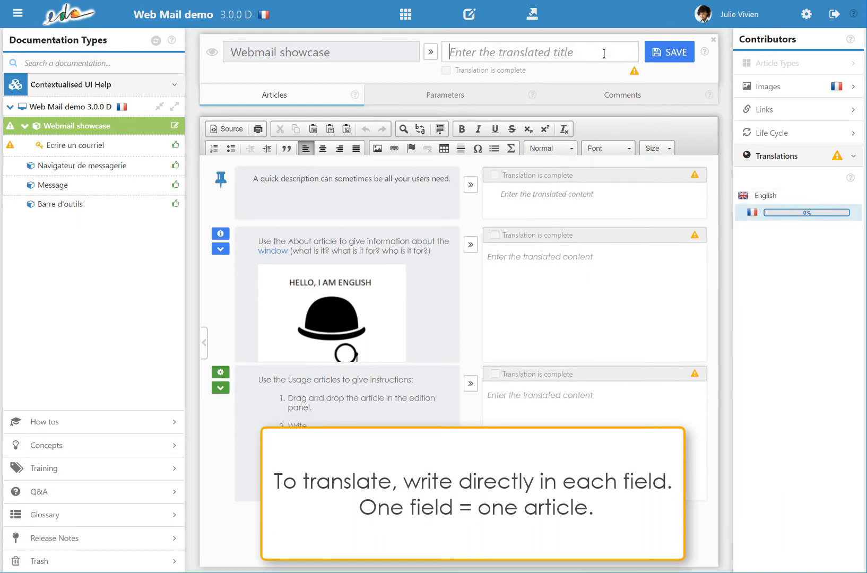
{"action": "type", "text": "Démonstrateur Webmail"}
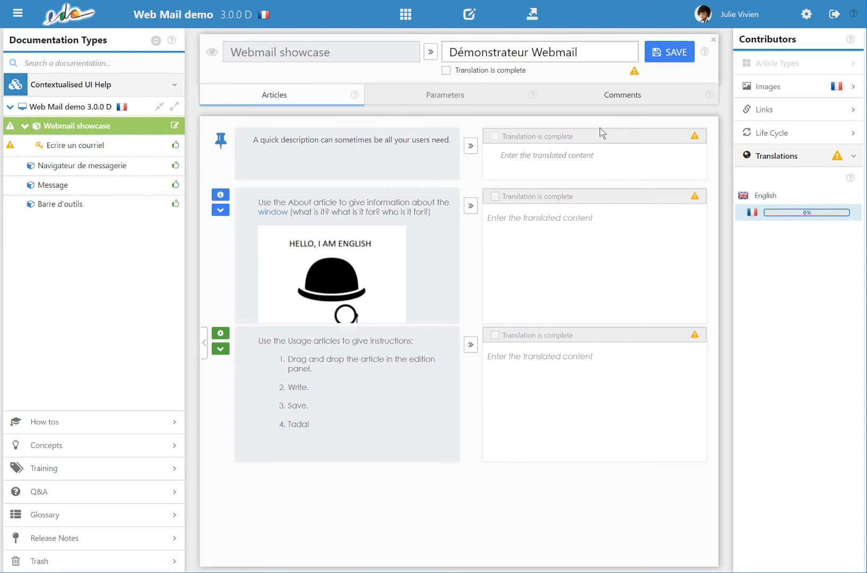
Translate the quick description as "Une description rapide peut parfois être tout ce dont vos utilisateurs ont besoin.".
{"action": "left_click", "coordinate": [597, 158]}
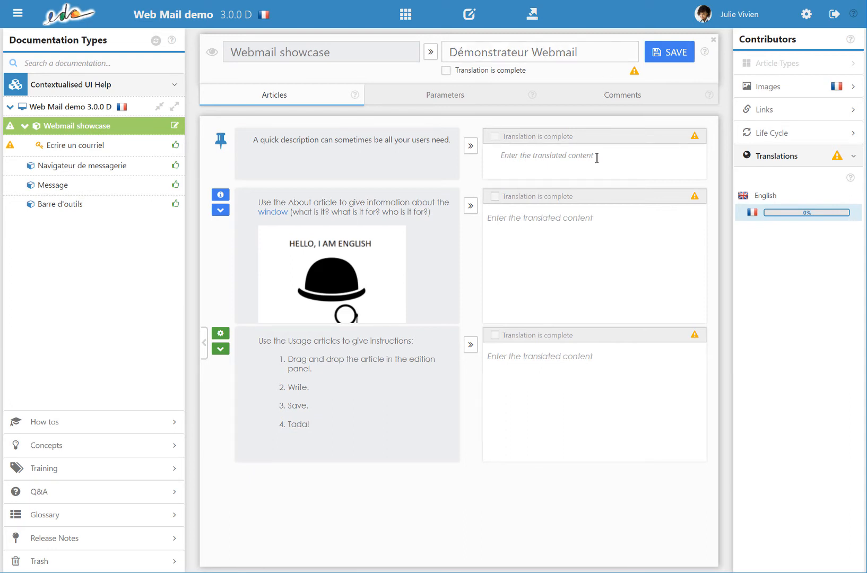
{"action": "type", "text": "Une description rapide peut parfois être tout ce dont vos utilisateurs ont besoin"}
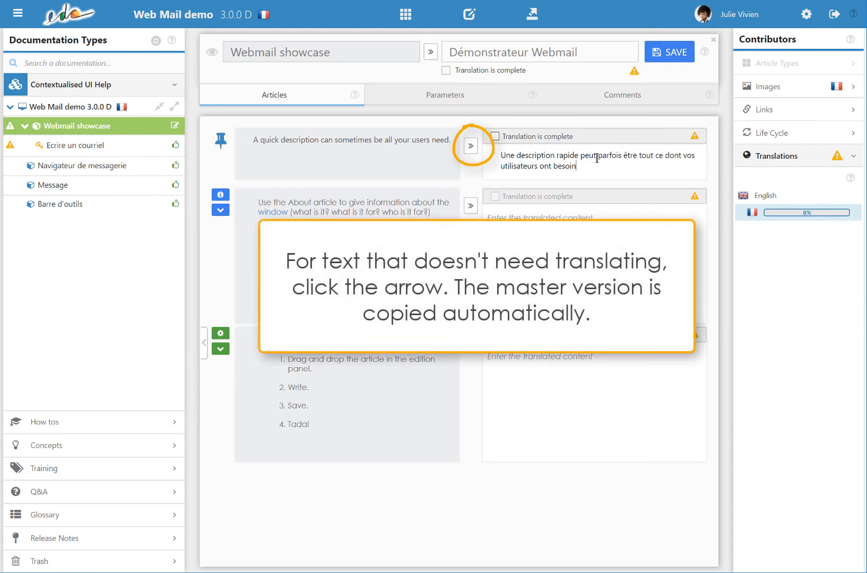
{"action": "type", "text": "."}
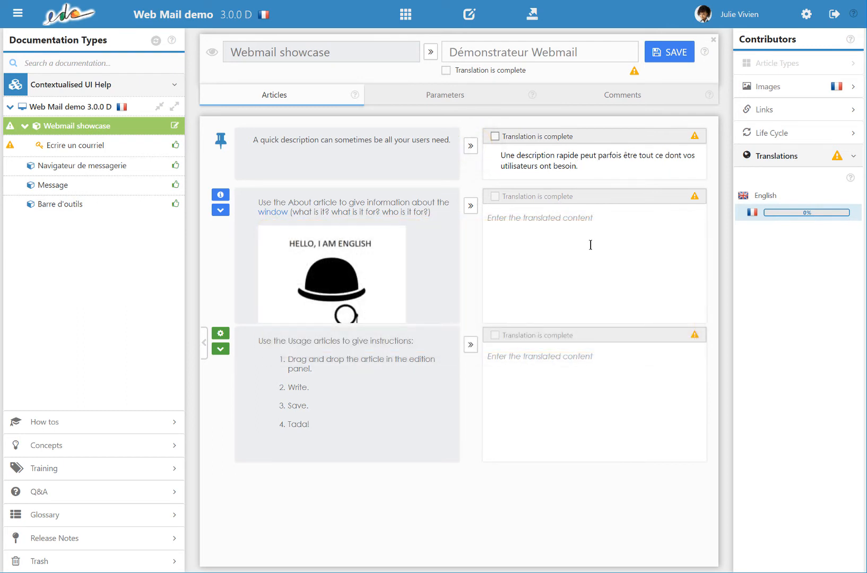
Translate the About article as "Utilisez l'article A propos pour donner des informations sur la fenêtre (à quoi sert-elle ? à qui est-elle destinée ?).".
{"action": "left_click", "coordinate": [591, 245]}
{"action": "type", "text": "Utilisez l'artic"}
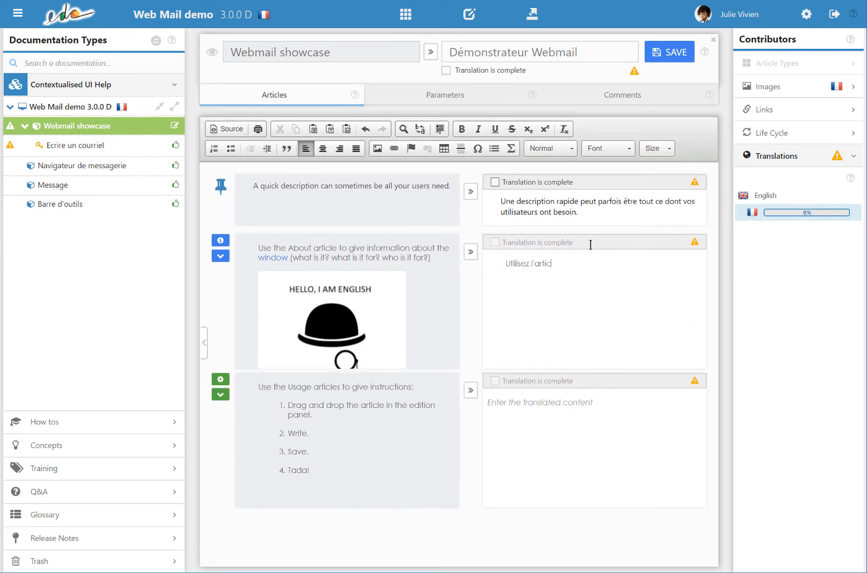
{"action": "type", "text": "le A propos pour donner des informations sur la fenêtre"}
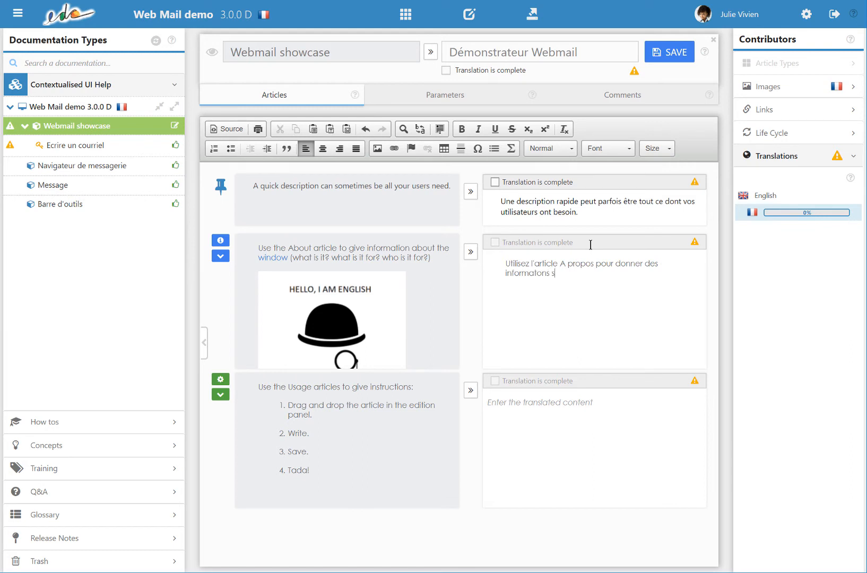
{"action": "type", "text": " (à quoi sert-elle "}
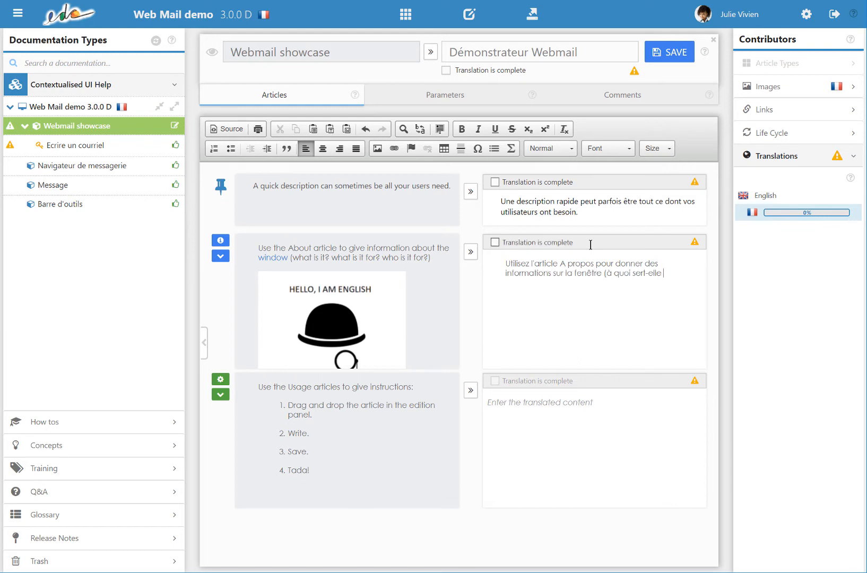
{"action": "type", "text": "? à qui est-elle destinée ?)."}
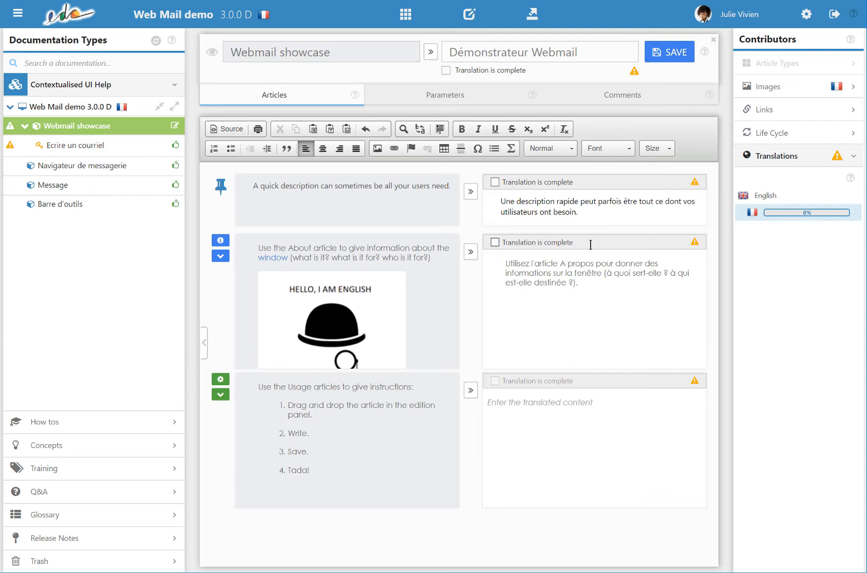
Start the Usage article's translation with the line "Utilisez les artiles d'utilisation pour donner des instructions :".
{"action": "left_click", "coordinate": [553, 439]}
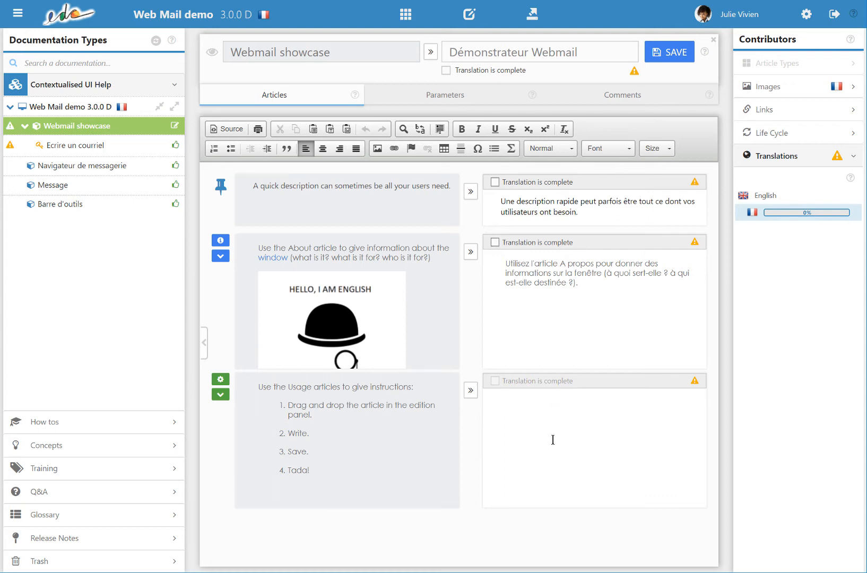
{"action": "type", "text": "Utilisez les artiles d'utilisation pour donner"}
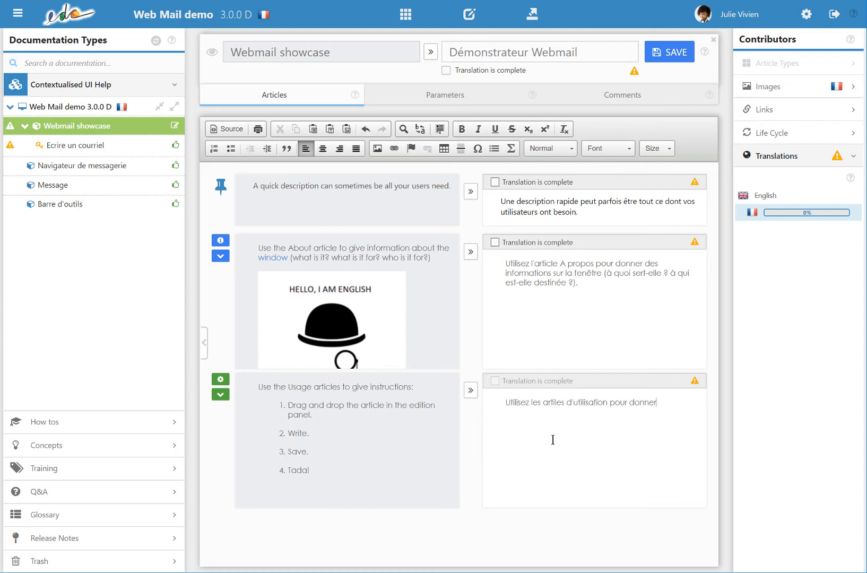
{"action": "type", "text": " des instructions :"}
{"action": "key", "text": "Return"}
Add a numbered list to the Usage translation: "Faites glisser et déposez l'article dans le panneau d'édition.", "Ecrivez.", "Sauvegardez.", "Tada !".
{"action": "left_click", "coordinate": [214, 148]}
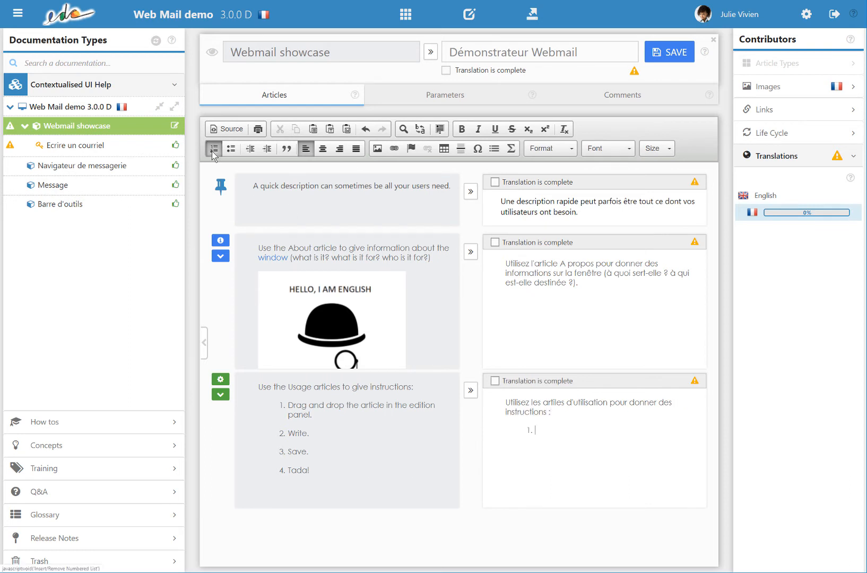
{"action": "type", "text": "Faites glisser et déposez l'article dans le panneau d'édition. Ecri"}
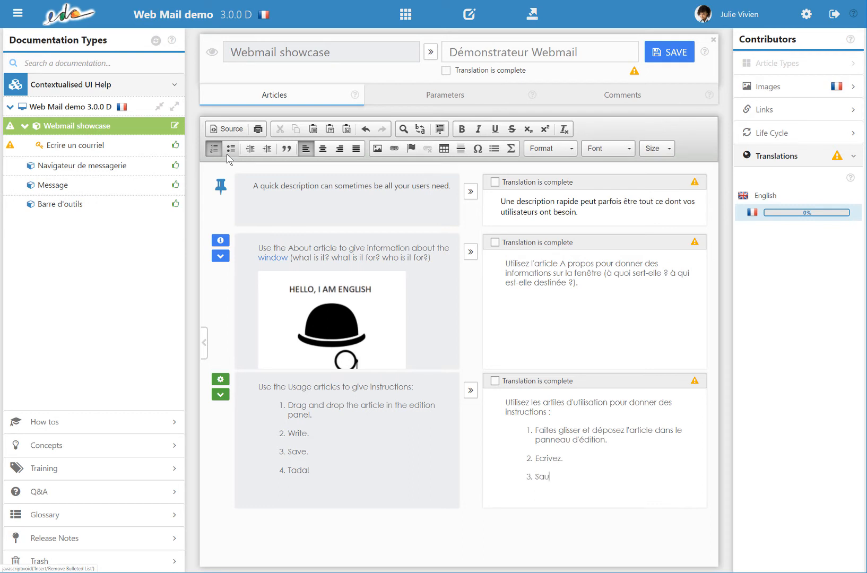
{"action": "type", "text": "vez. Sauvegardez."}
{"action": "key", "text": "Return"}
{"action": "type", "text": "Tada !"}
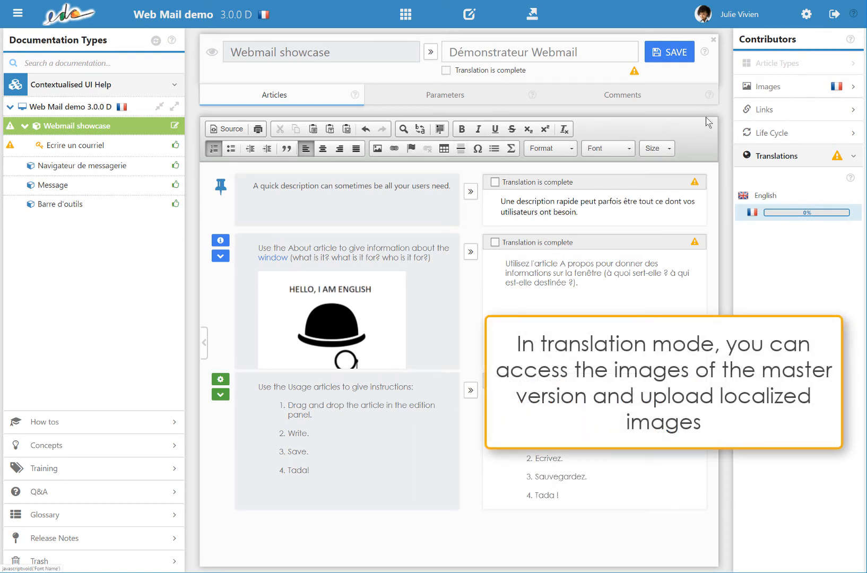
Insert the localized French image with the beret and moustache below the text of the About article's translation.
{"action": "left_click", "coordinate": [790, 91]}
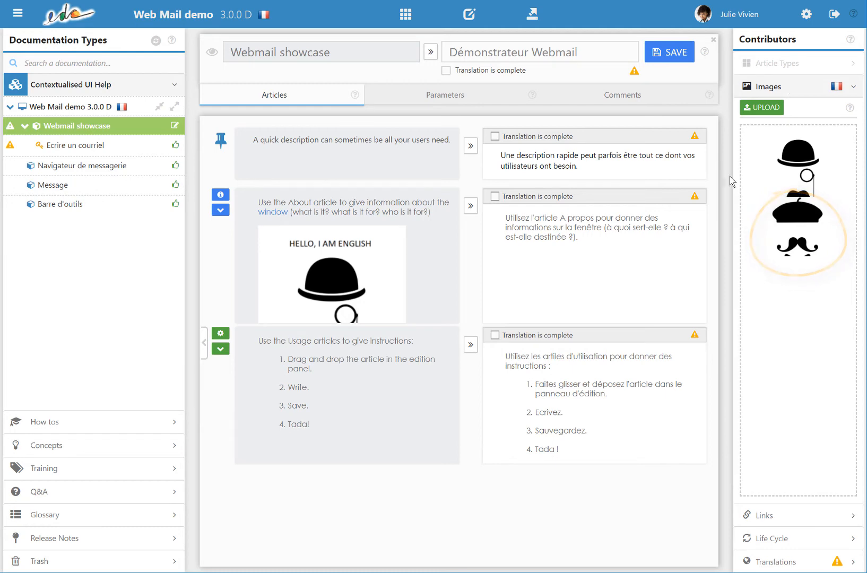
{"action": "mouse_move", "coordinate": [775, 234]}
{"action": "left_click_drag", "start_coordinate": [776, 233], "coordinate": [525, 276]}
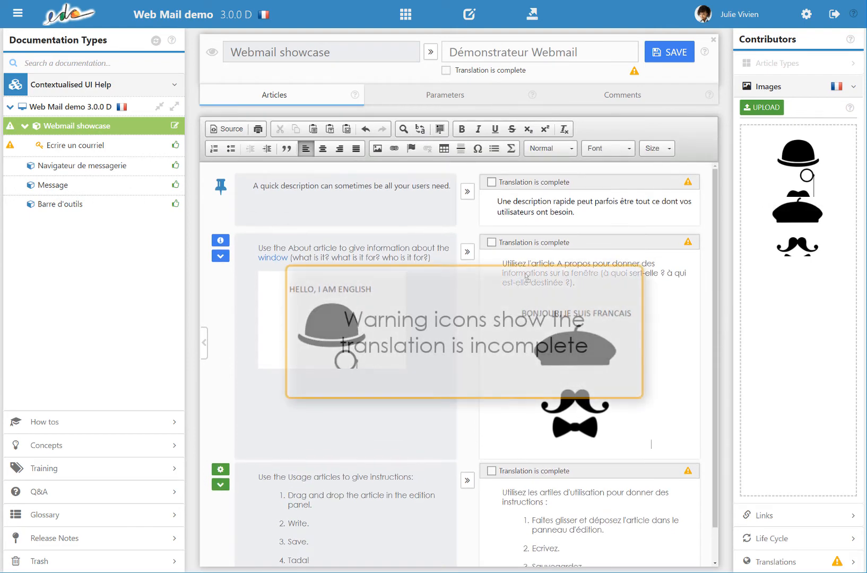
Add below the image: "Je sais que cette image n'a rien à voir avec le propos, faites comme si vous n'aviez pas vu.".
{"action": "key", "text": "Return"}
{"action": "type", "text": "Je sais que ce"}
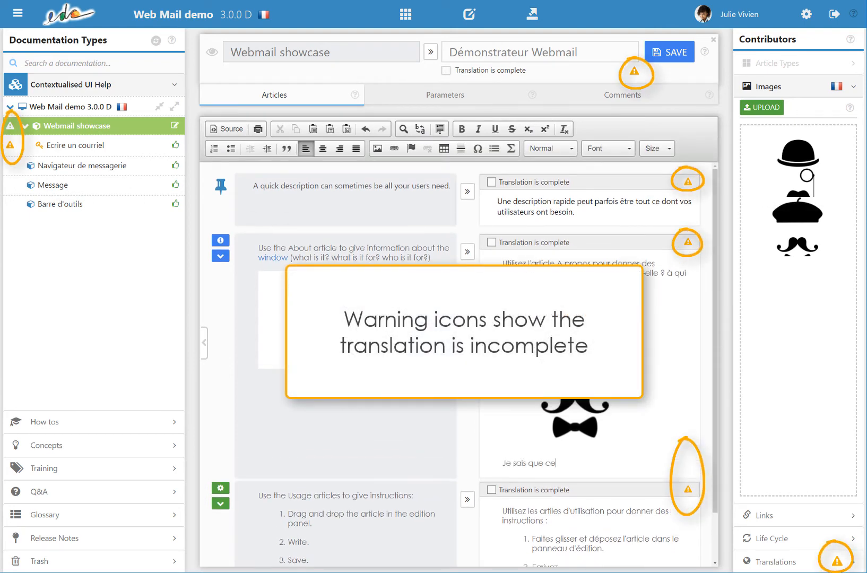
{"action": "type", "text": "tte image n'a rien à voir avec le propos, faites comme si vous n'aviez pas vu."}
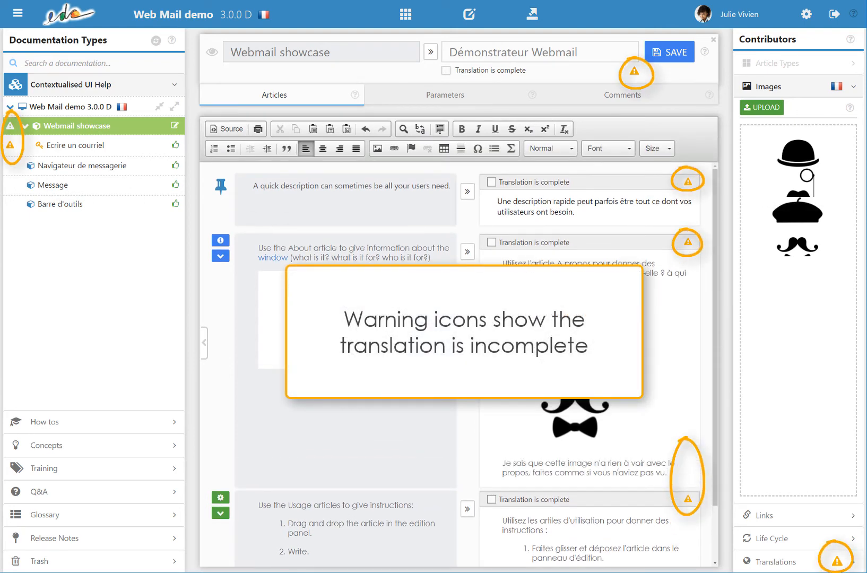
Replace the image list with the translation progress view and hide the original English version of the articles.
{"action": "left_click", "coordinate": [852, 87]}
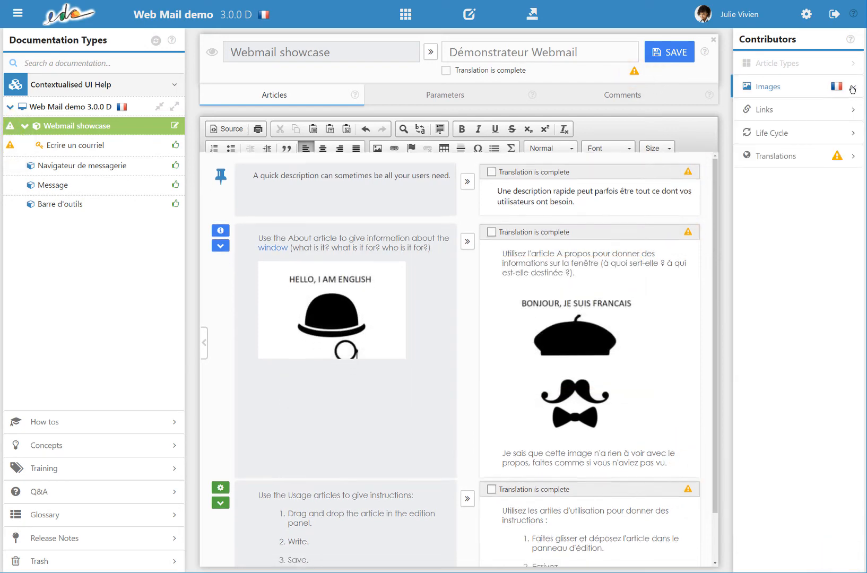
{"action": "left_click", "coordinate": [855, 161]}
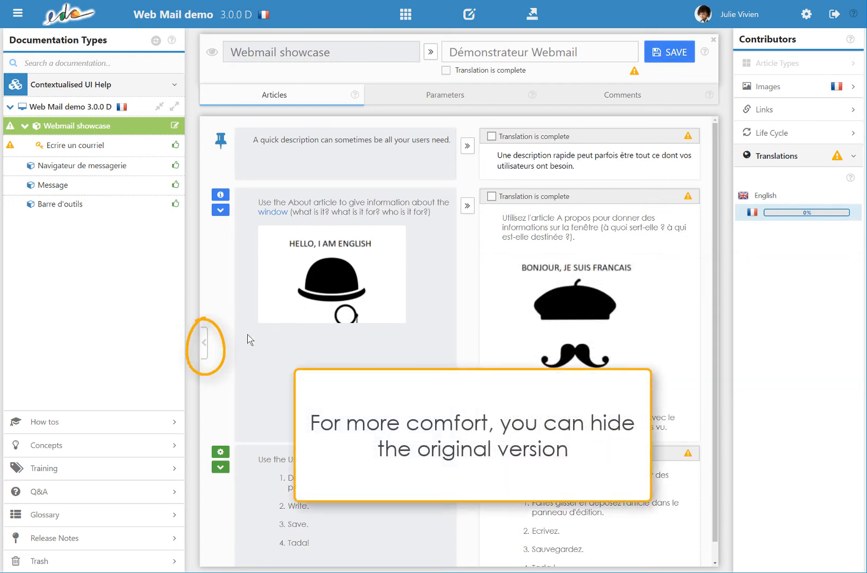
{"action": "left_click", "coordinate": [206, 346]}
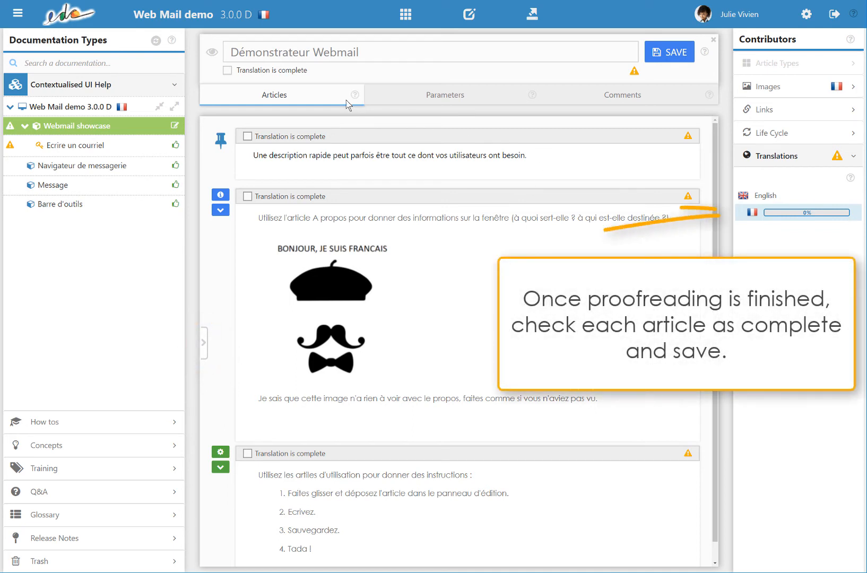
Mark the French translations of the title, quick description, About article and Usage article as complete, and save the documentation.
{"action": "left_click", "coordinate": [228, 70]}
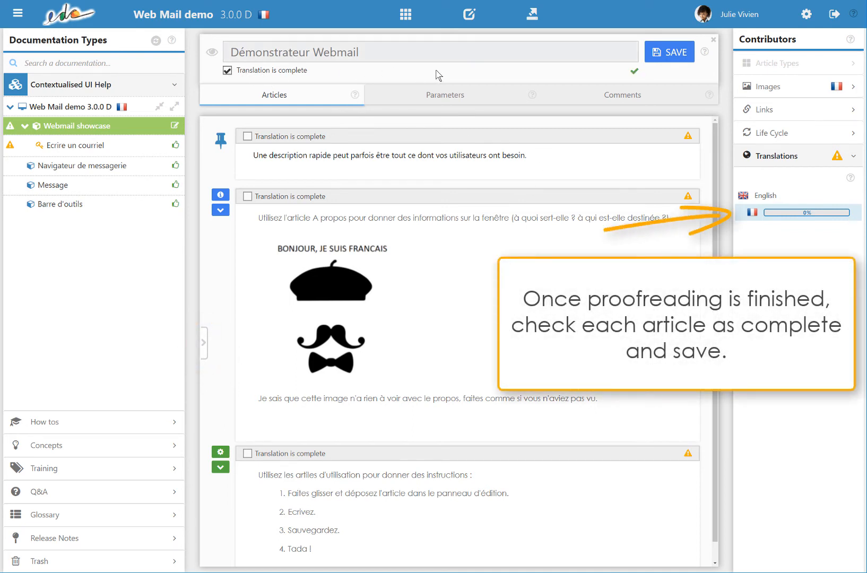
{"action": "left_click", "coordinate": [669, 57]}
{"action": "left_click", "coordinate": [251, 138]}
{"action": "left_click", "coordinate": [247, 196]}
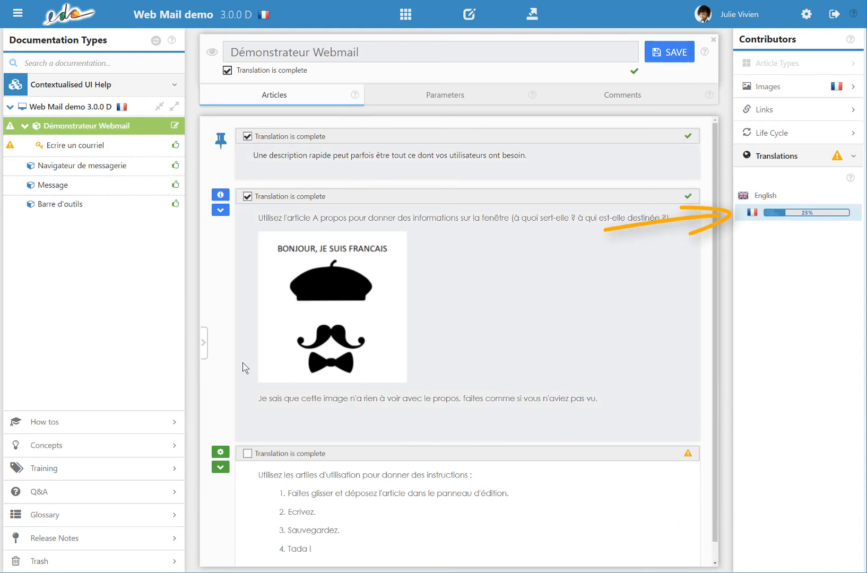
{"action": "left_click", "coordinate": [247, 454]}
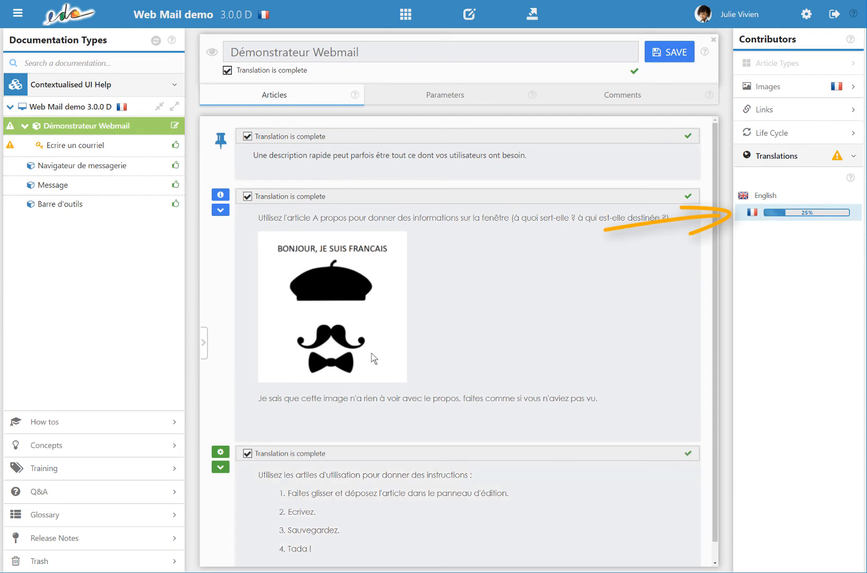
{"action": "left_click", "coordinate": [665, 54]}
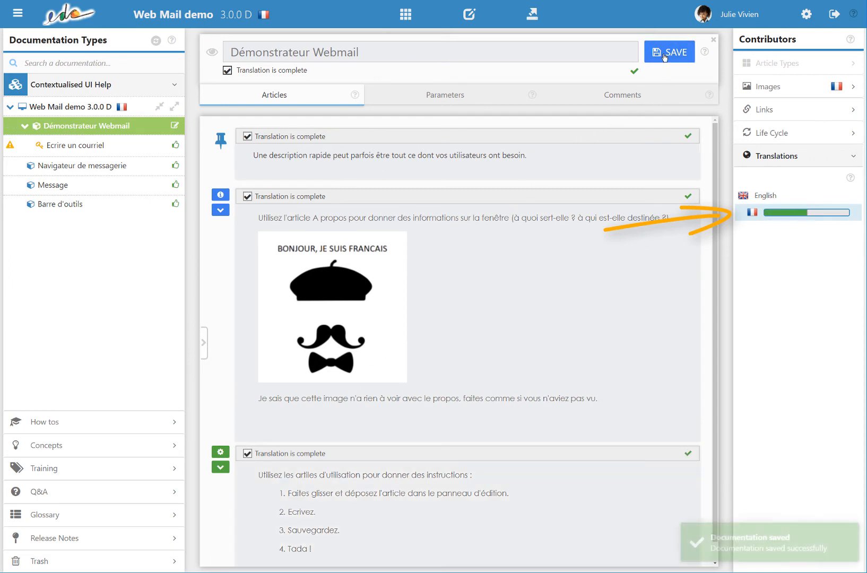